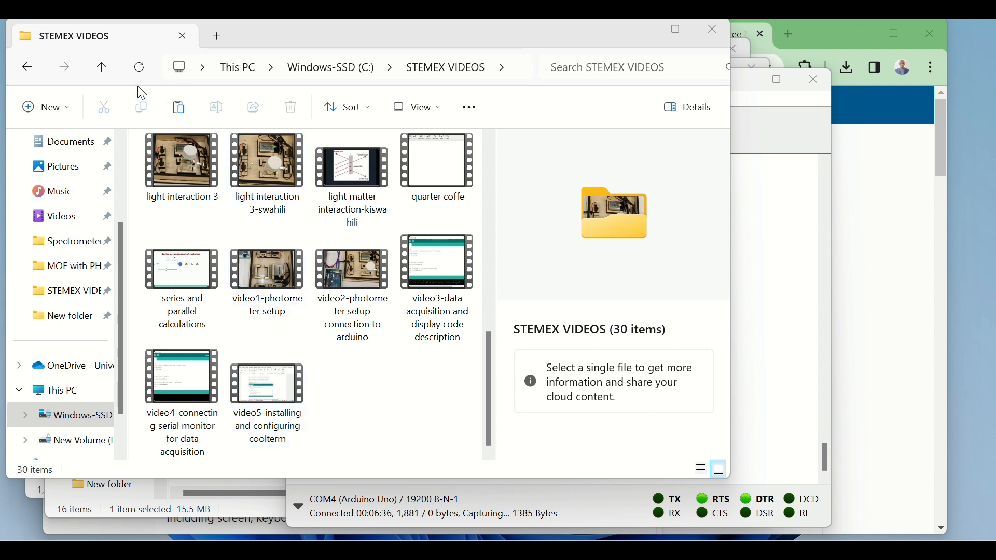
# Step: Navigate from the C: drive through STEMEX VIDEOS, Photos, Latest and Spectrometer into the New folder holding the spectra data
pyautogui.click(108, 69)
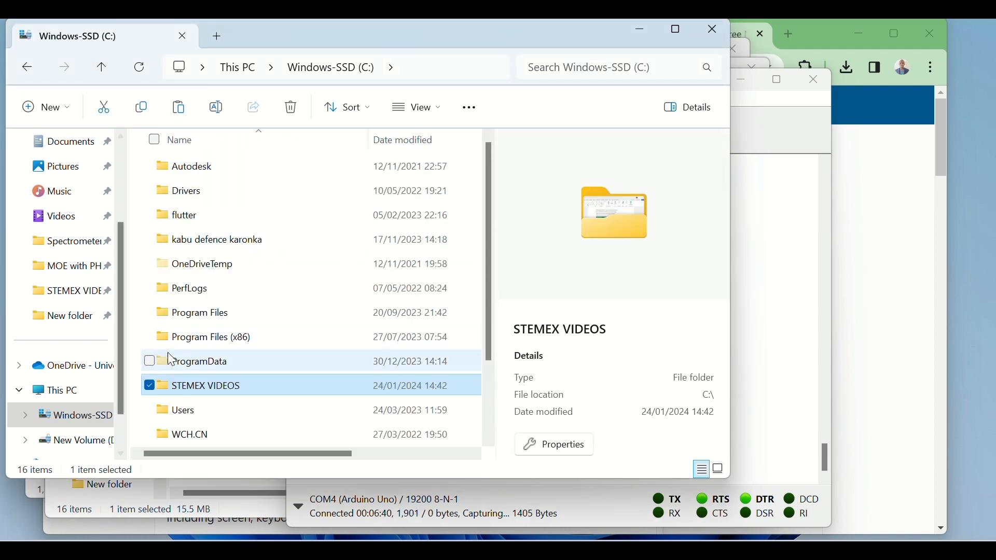
pyautogui.doubleClick(206, 386)
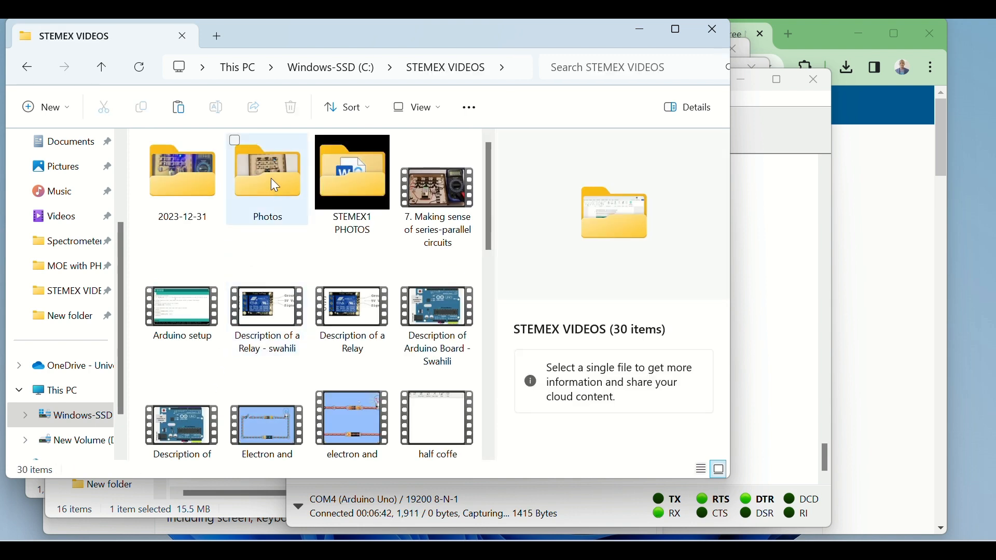
pyautogui.doubleClick(279, 177)
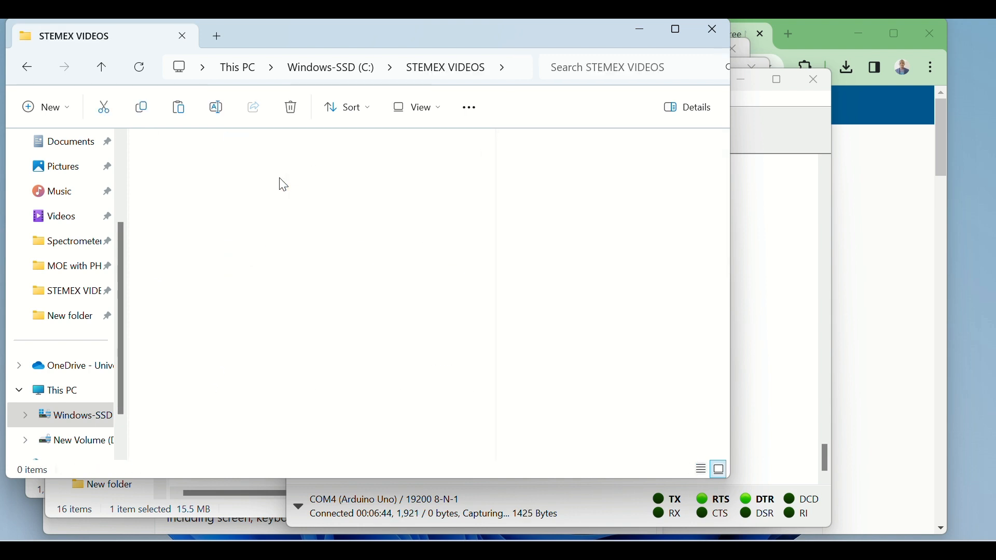
pyautogui.doubleClick(254, 184)
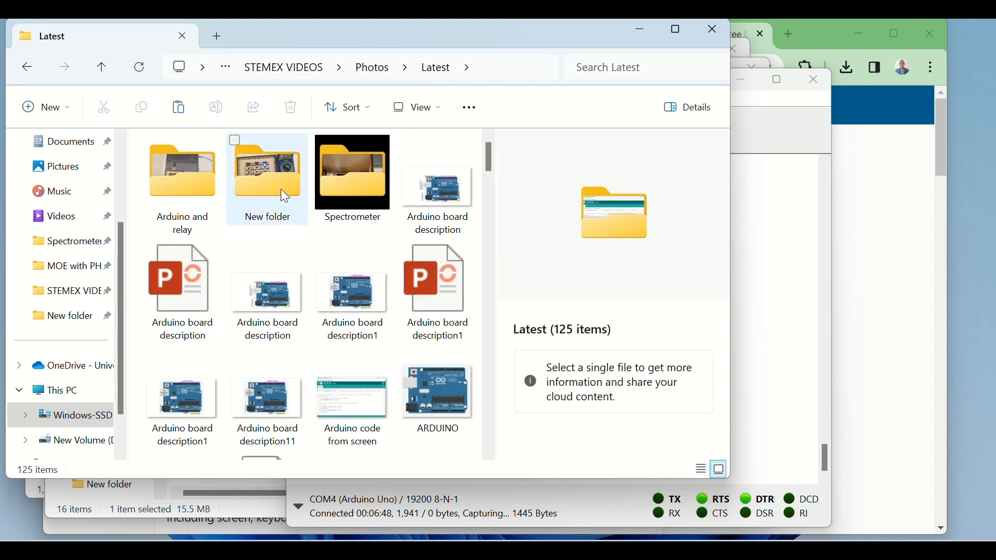
pyautogui.click(362, 187)
pyautogui.doubleClick(360, 185)
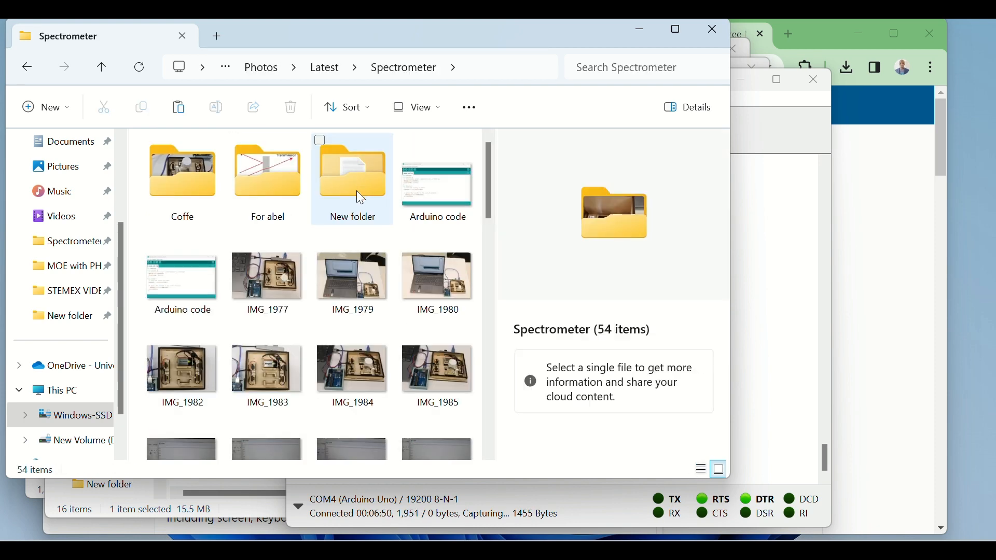
pyautogui.doubleClick(355, 185)
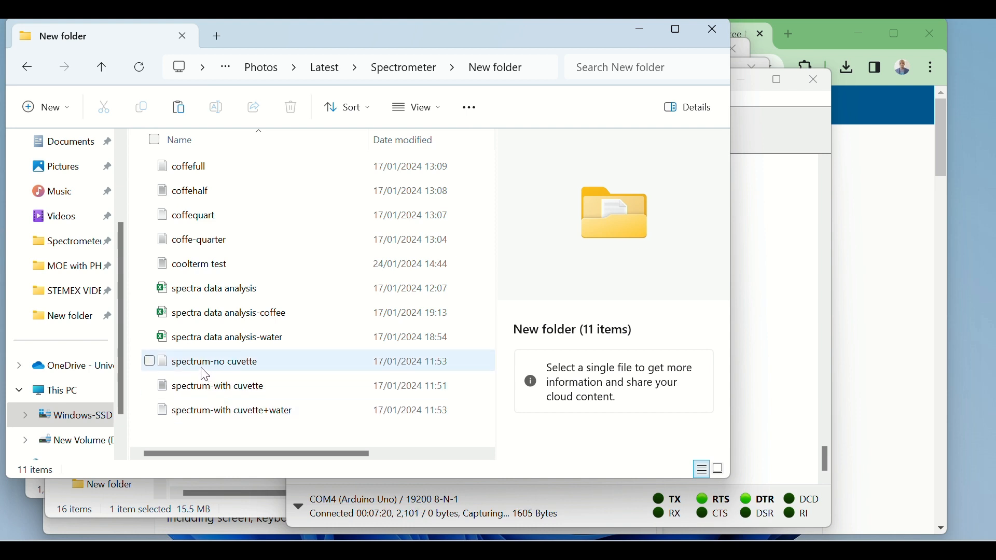
# Step: Open the coffefull text file and copy all of its readings
pyautogui.moveTo(204, 370)
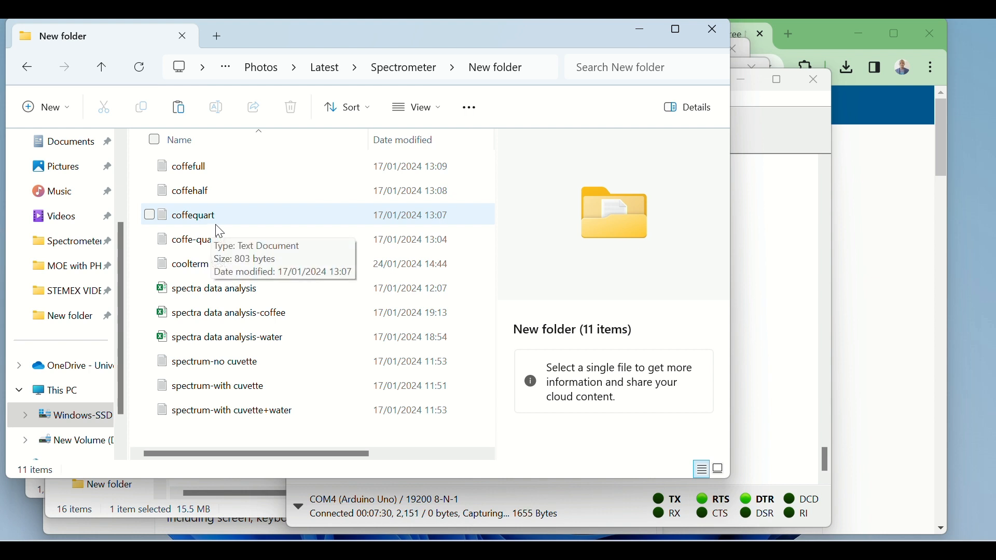
pyautogui.doubleClick(188, 171)
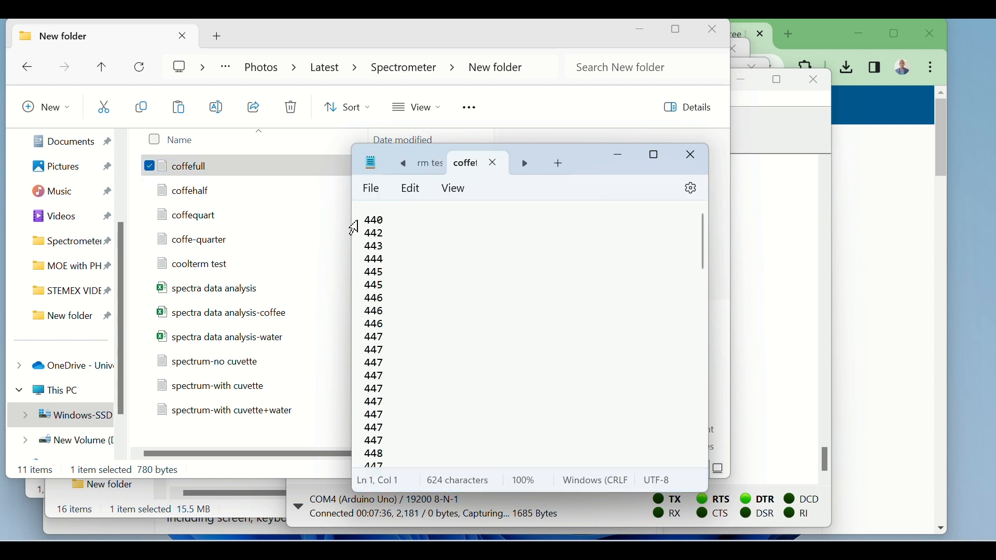
pyautogui.moveTo(358, 225); pyautogui.dragTo(387, 557)
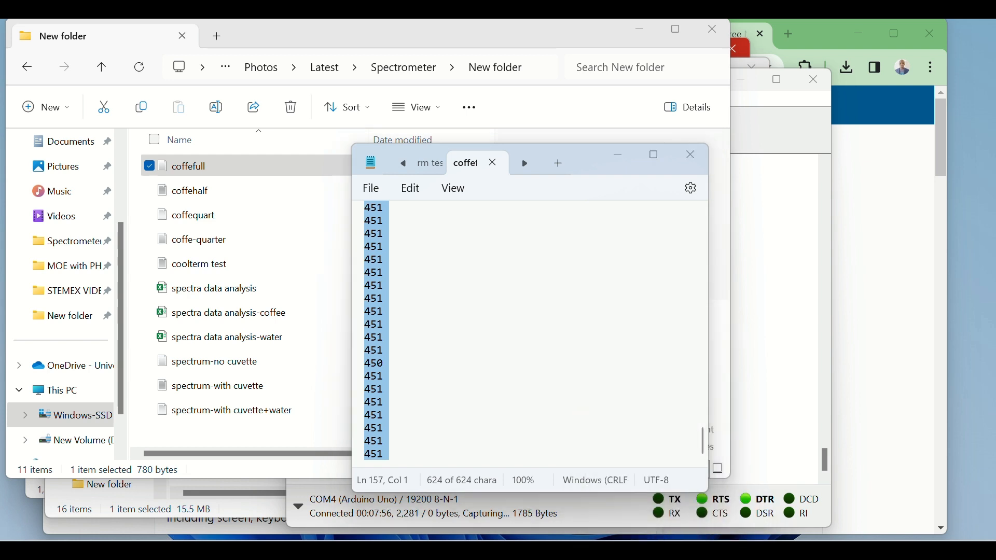
# Step: Switch to Excel and create a blank workbook
pyautogui.click(749, 551)
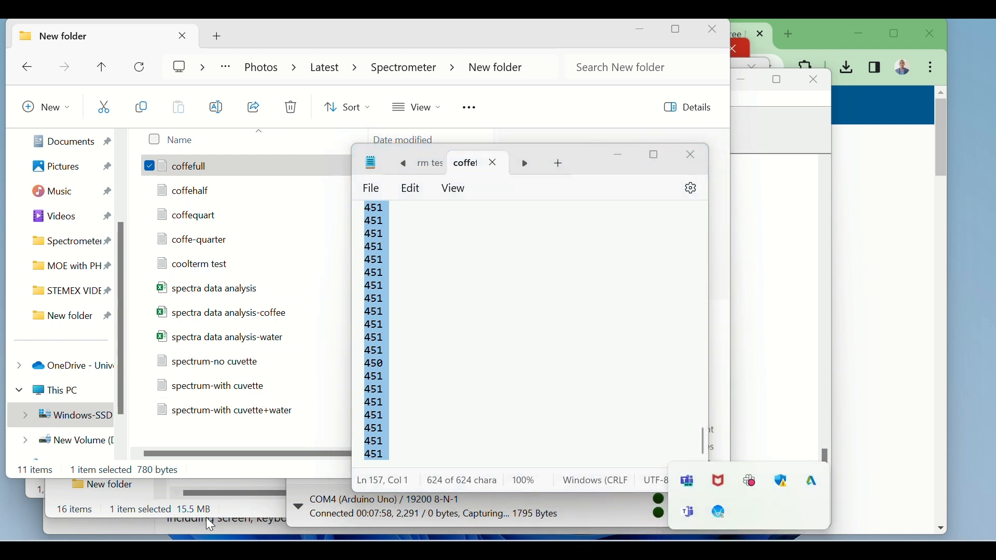
pyautogui.press('super')
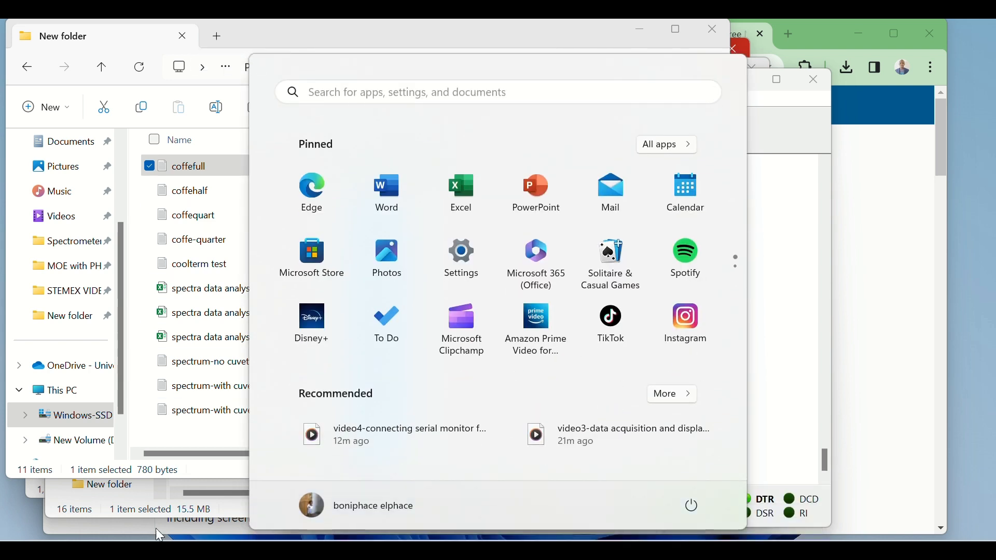
pyautogui.click(464, 193)
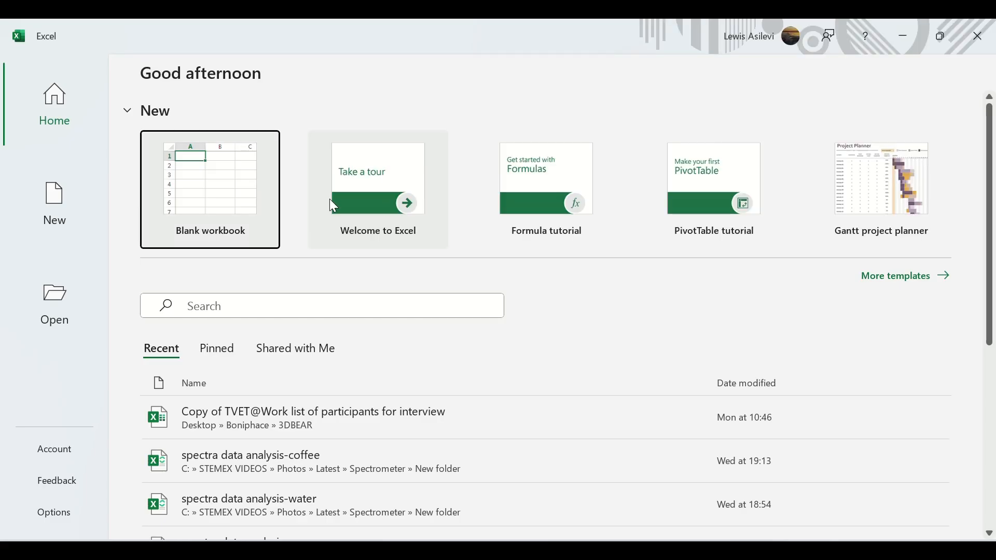
pyautogui.click(230, 196)
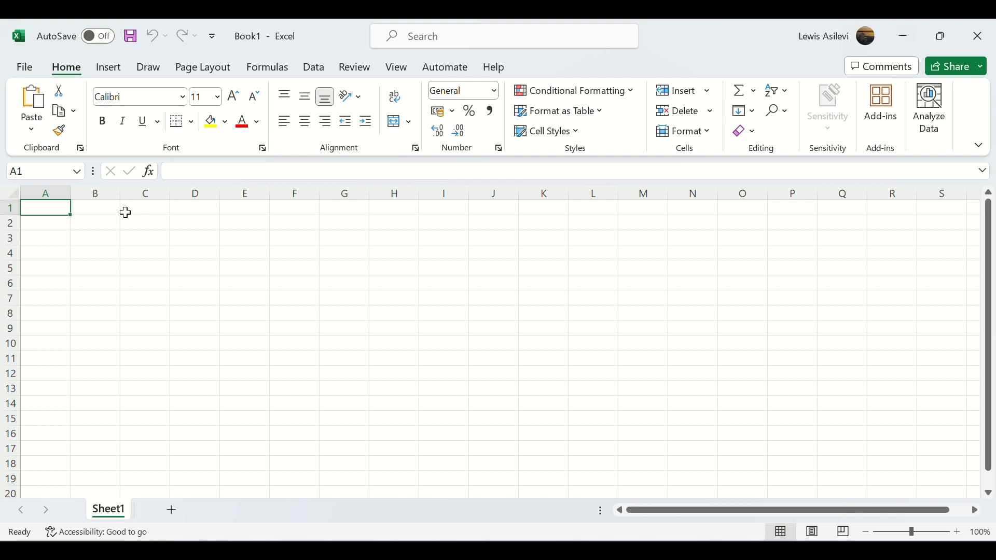
# Step: Paste the copied coffefull readings into column A starting at cell A3 and check the pasted rows
pyautogui.click(55, 237)
pyautogui.rightClick(55, 237)
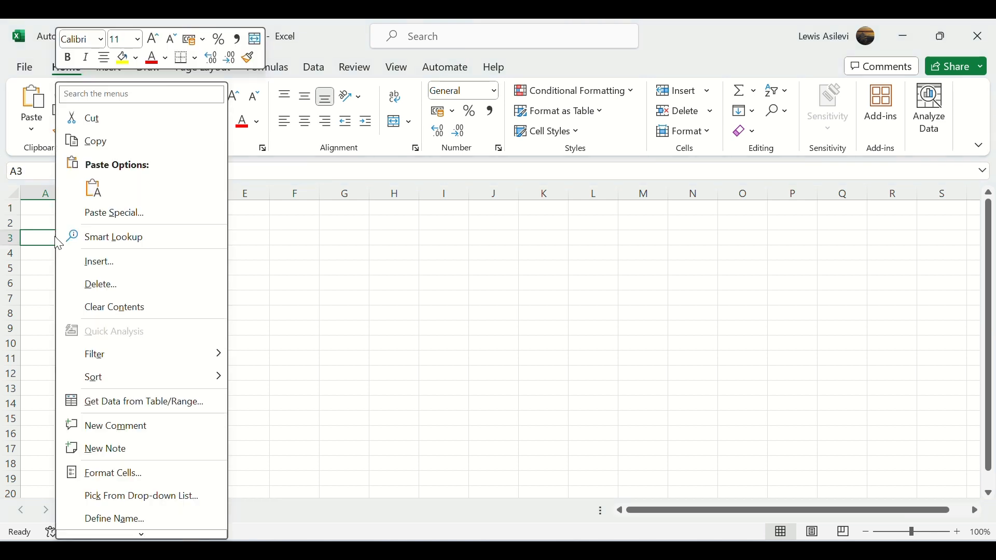
pyautogui.click(94, 189)
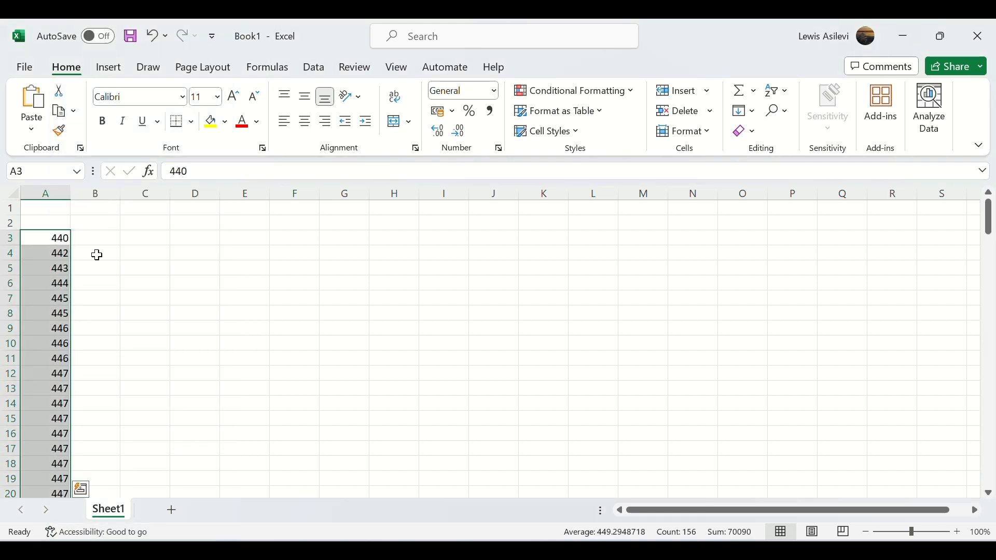
pyautogui.scroll(-20, 160, 291)
pyautogui.scroll(6, 166, 288)
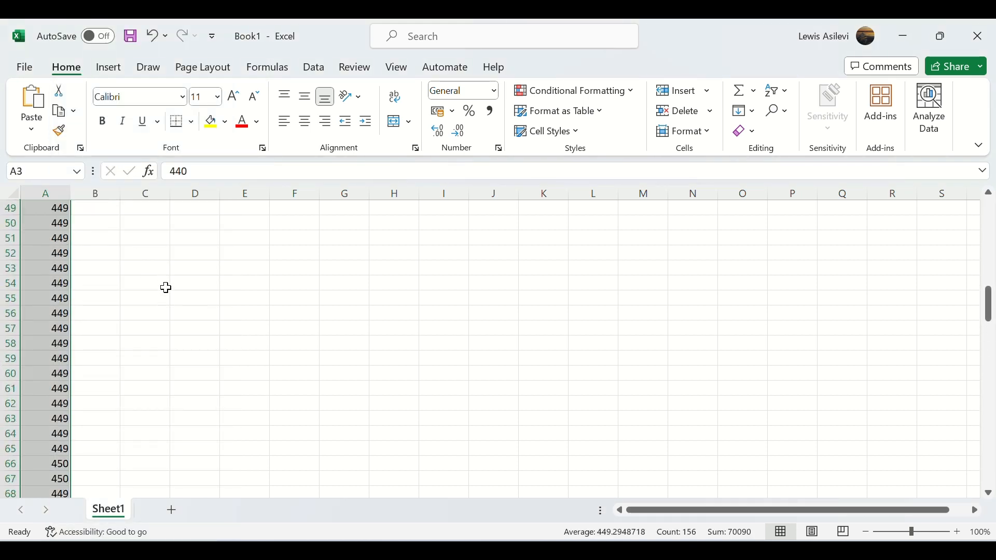
pyautogui.scroll(16, 166, 288)
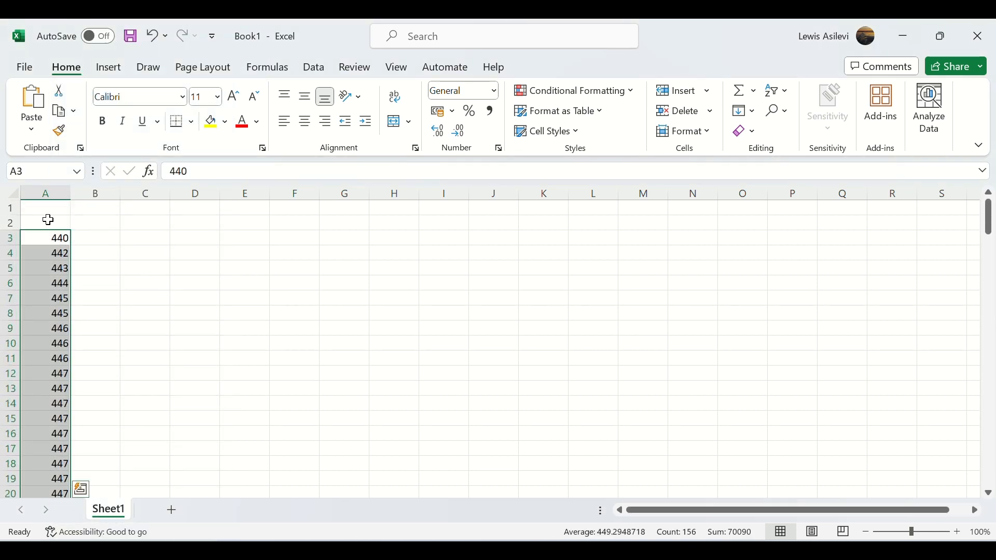
# Step: Enter the heading "coof full" in cell A2 above the pasted readings
pyautogui.click(49, 223)
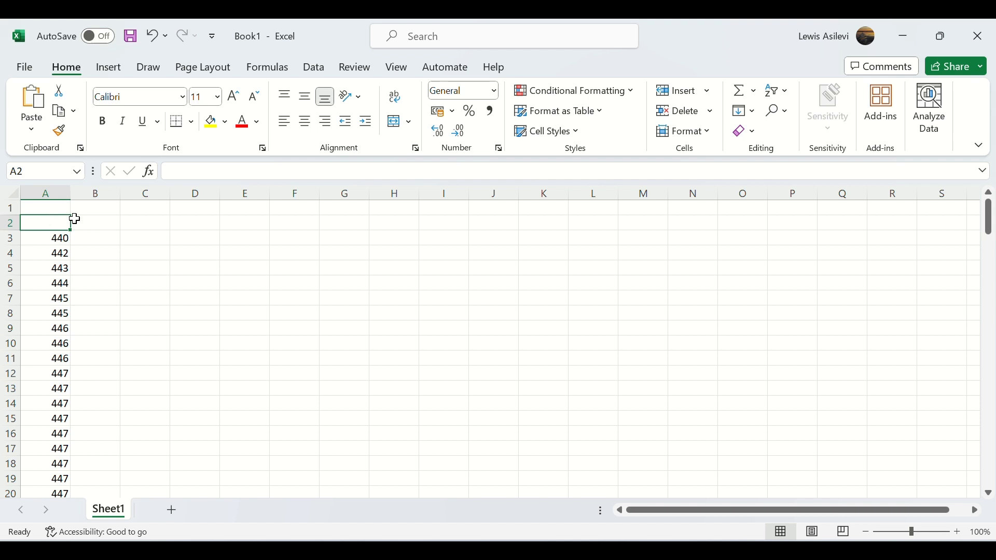
pyautogui.write('coof full')
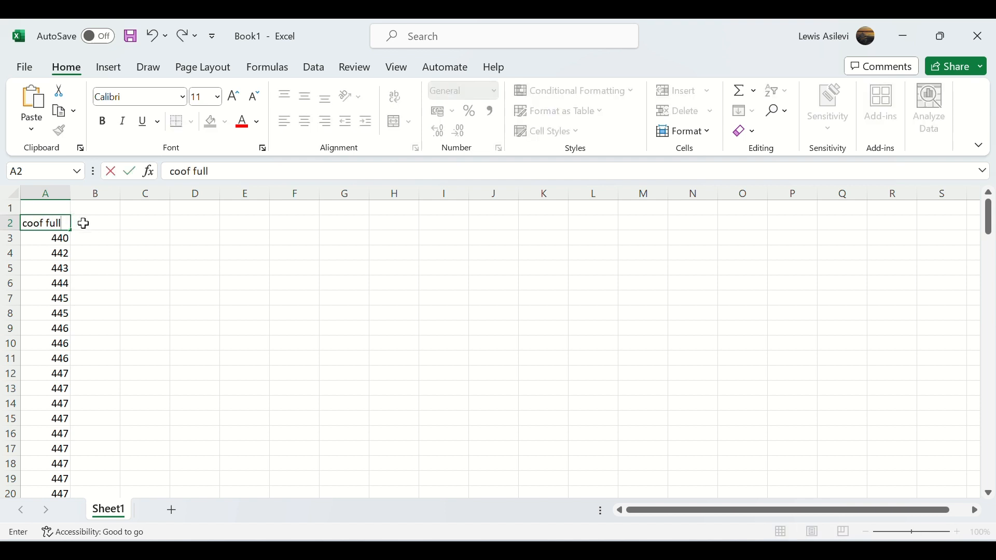
pyautogui.click(83, 223)
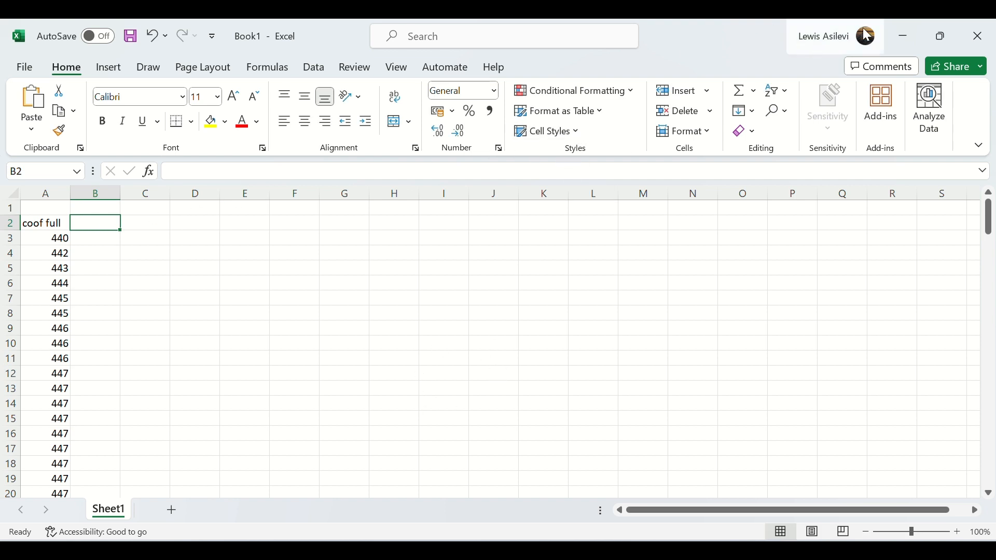
# Step: Return to the data folder, close the coffefull file, and copy all readings from the coffehalf text file
pyautogui.click(905, 36)
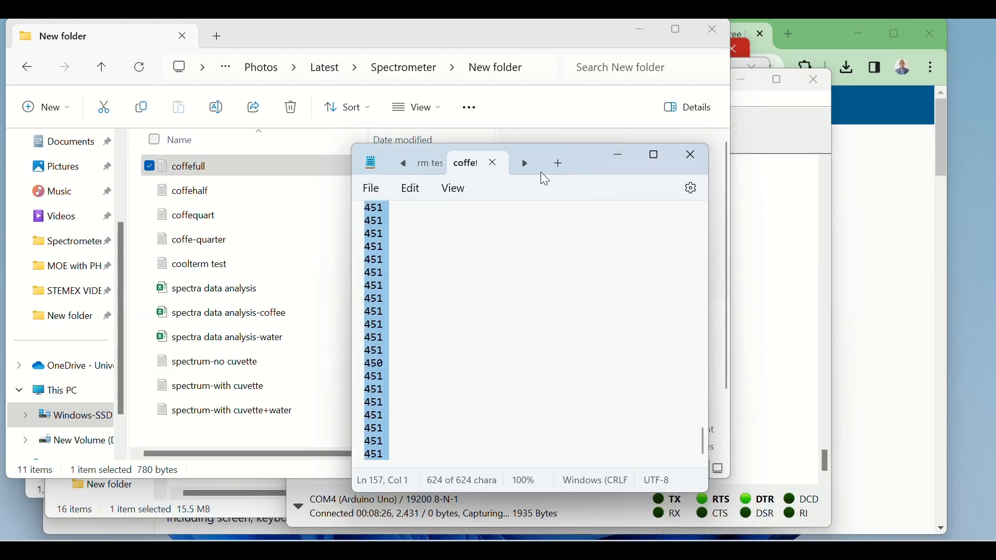
pyautogui.click(695, 156)
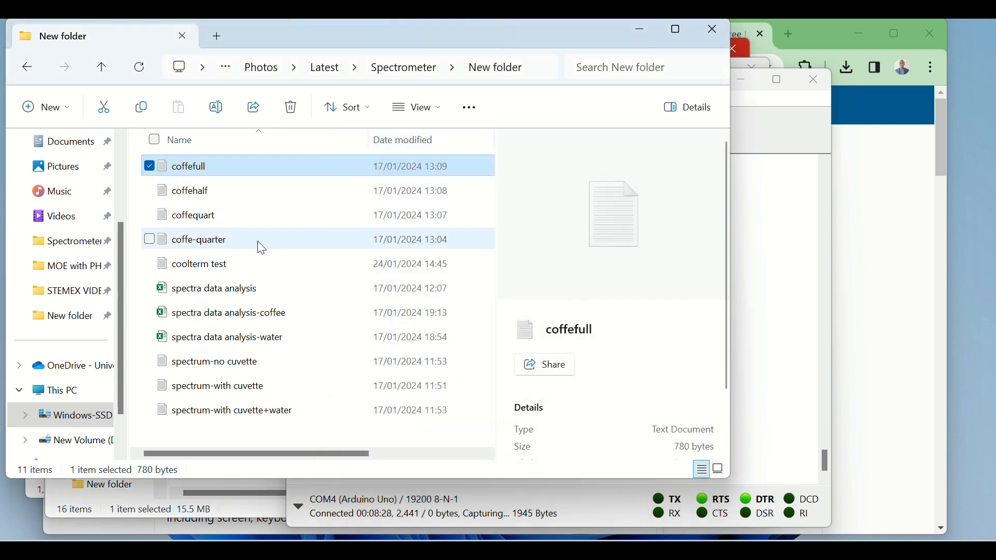
pyautogui.doubleClick(195, 191)
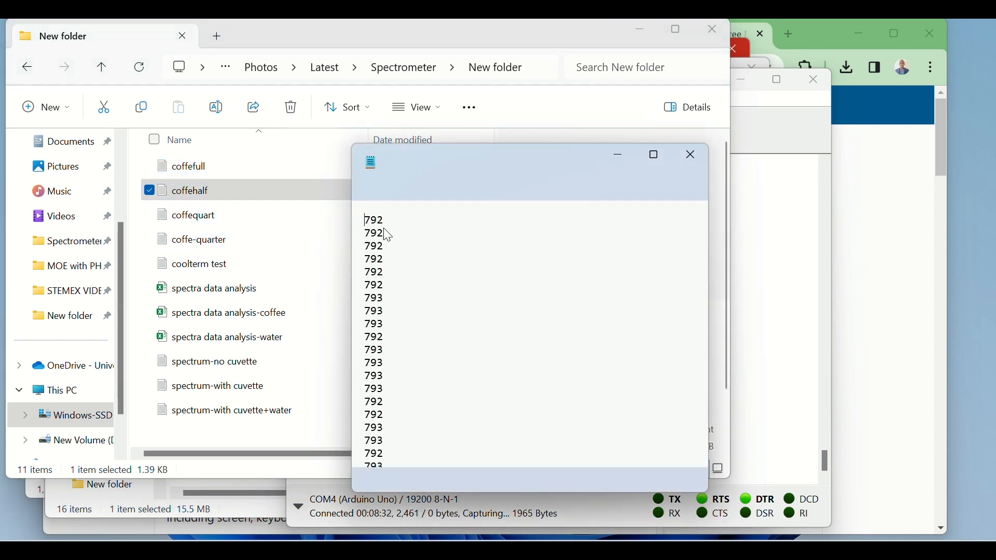
pyautogui.moveTo(362, 224); pyautogui.dragTo(376, 469)
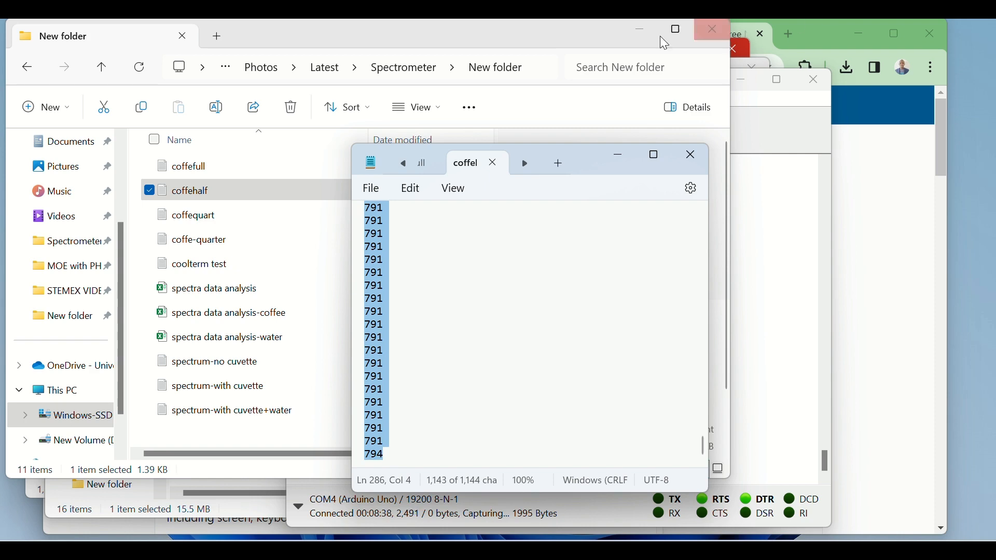
# Step: Switch to the Excel workbook and paste the coffehalf readings into column B starting at cell B3
pyautogui.hotkey('alt', 'Tab')
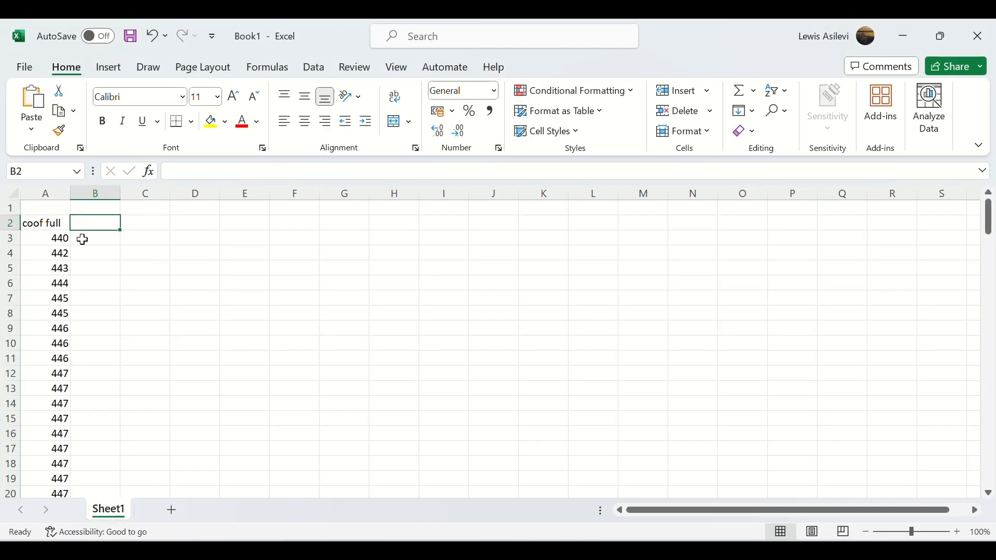
pyautogui.click(83, 240)
pyautogui.rightClick(83, 240)
pyautogui.click(120, 192)
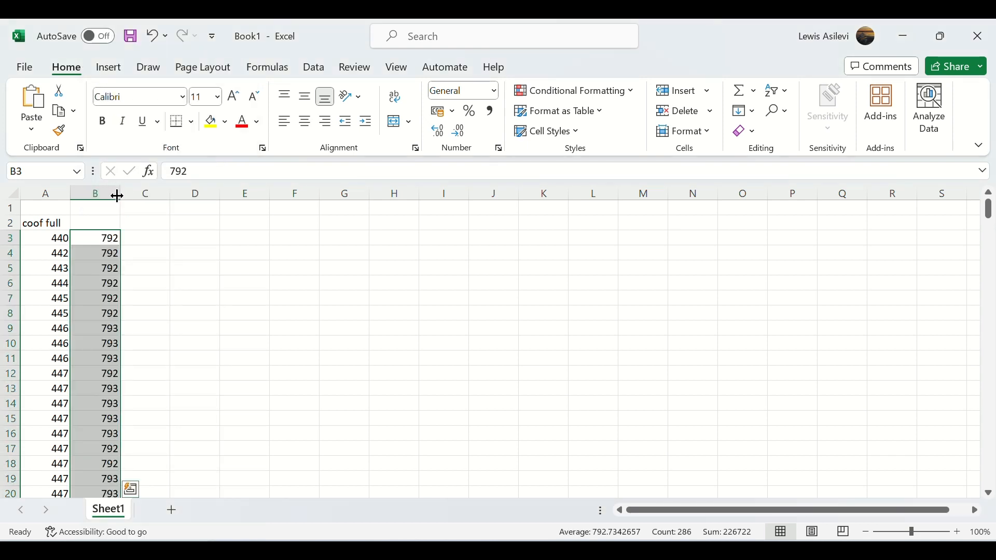
# Step: Enter the heading "coffhalf" in cell B2
pyautogui.click(84, 220)
pyautogui.write('coffhalf')
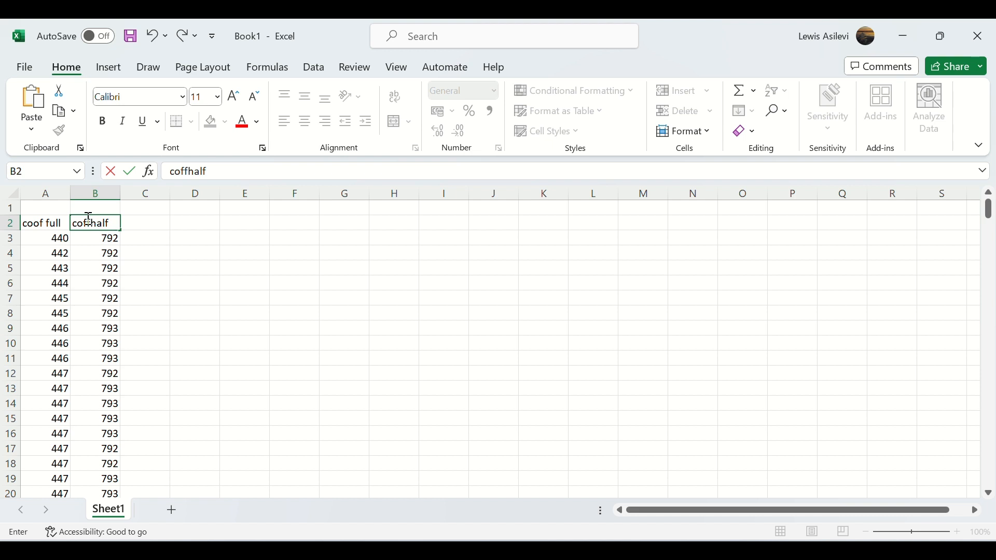
pyautogui.click(221, 258)
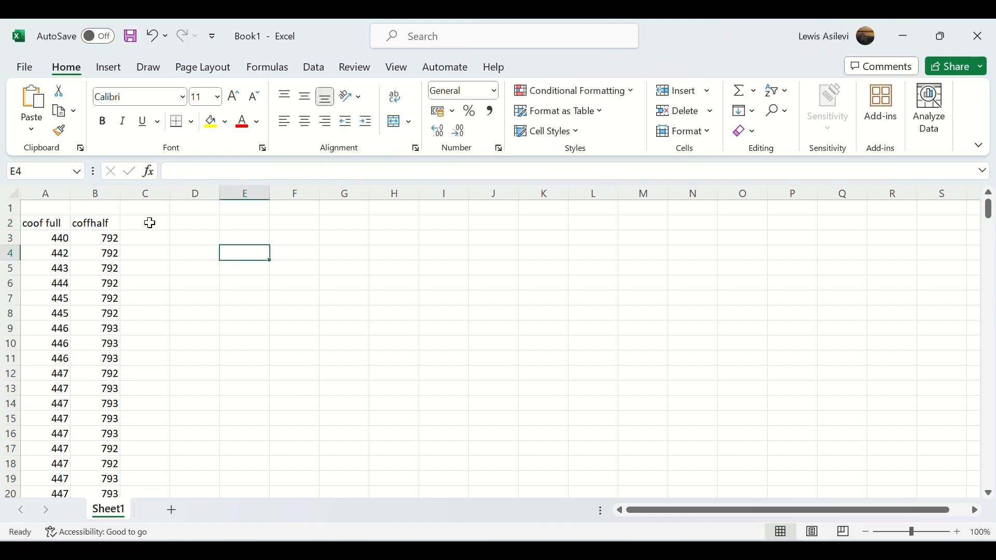
# Step: Return to the data folder, close the coffehalf file, copy all readings from the coffequart text file, and minimize Notepad
pyautogui.click(896, 34)
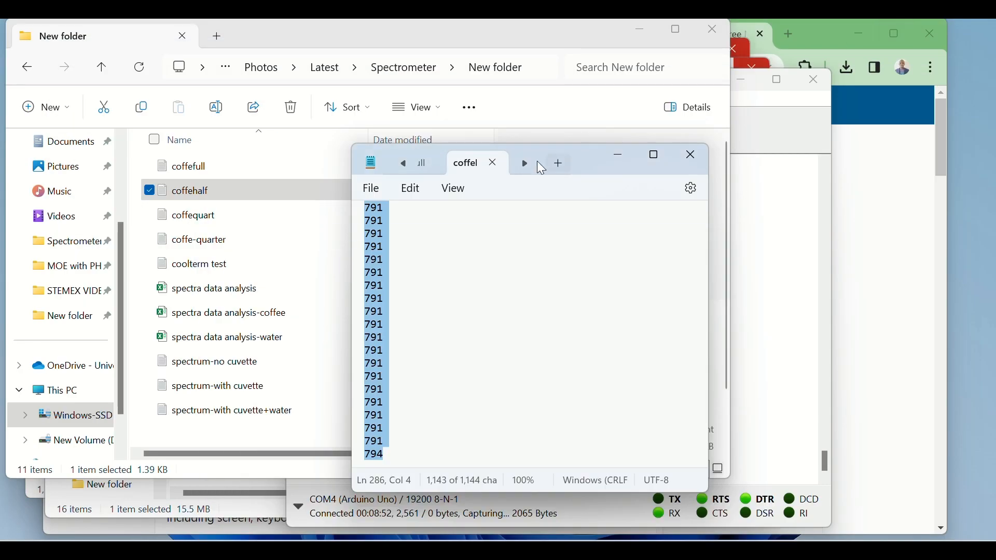
pyautogui.click(688, 155)
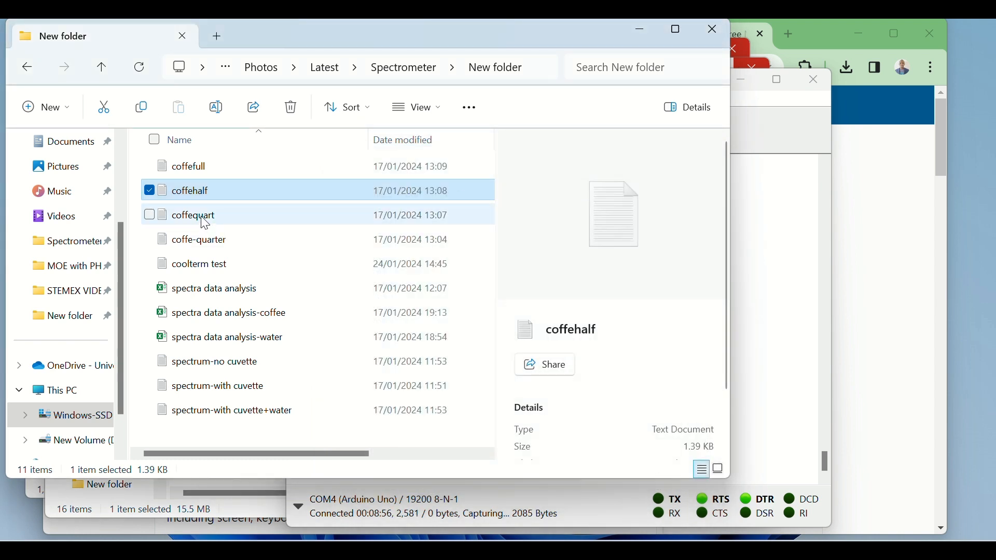
pyautogui.doubleClick(205, 222)
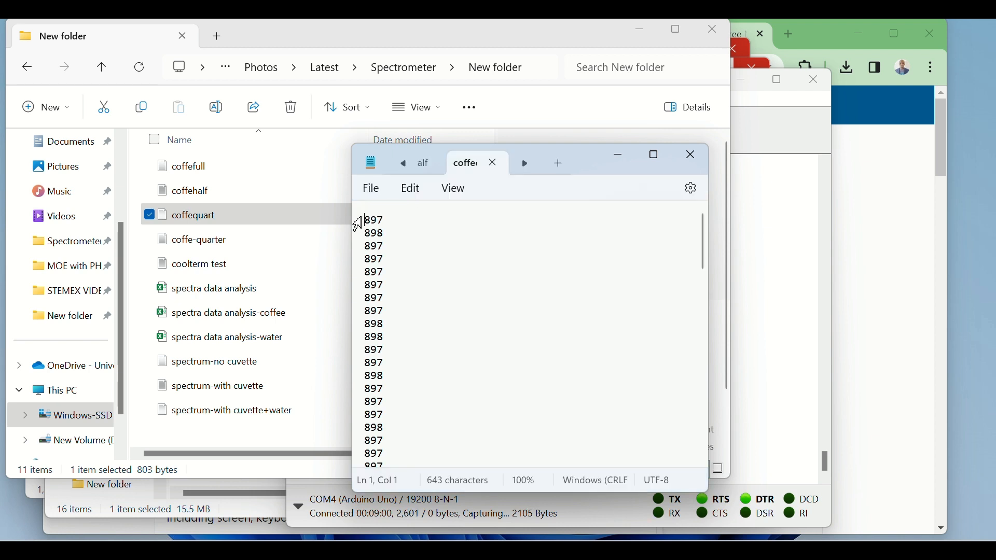
pyautogui.moveTo(369, 214); pyautogui.dragTo(493, 539)
pyautogui.hotkey('ctrl', 'c')
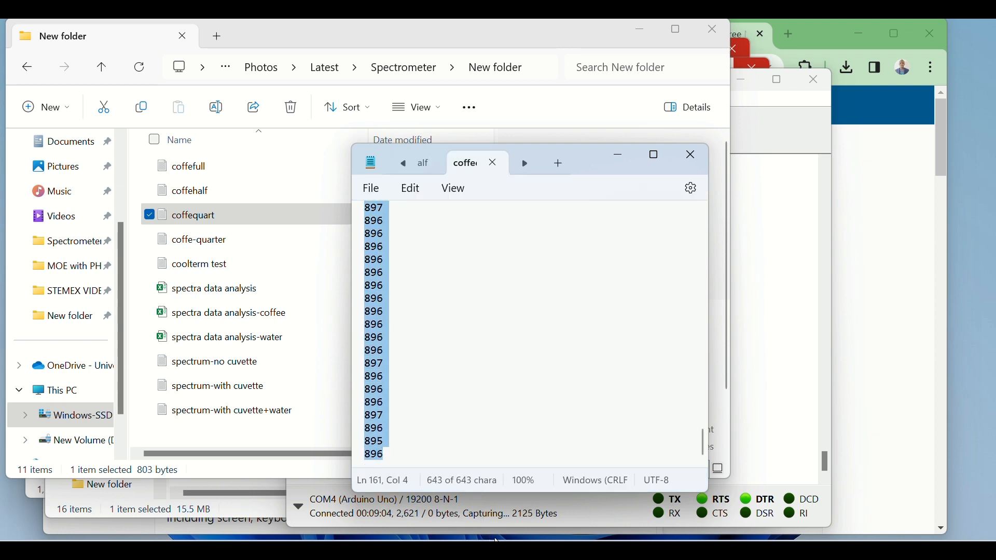
pyautogui.rightClick(383, 233)
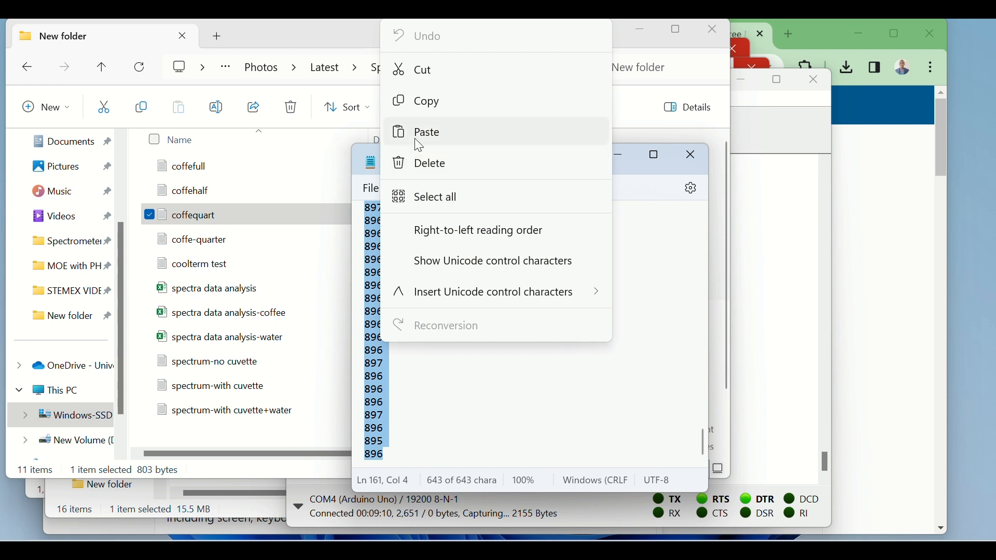
pyautogui.click(429, 110)
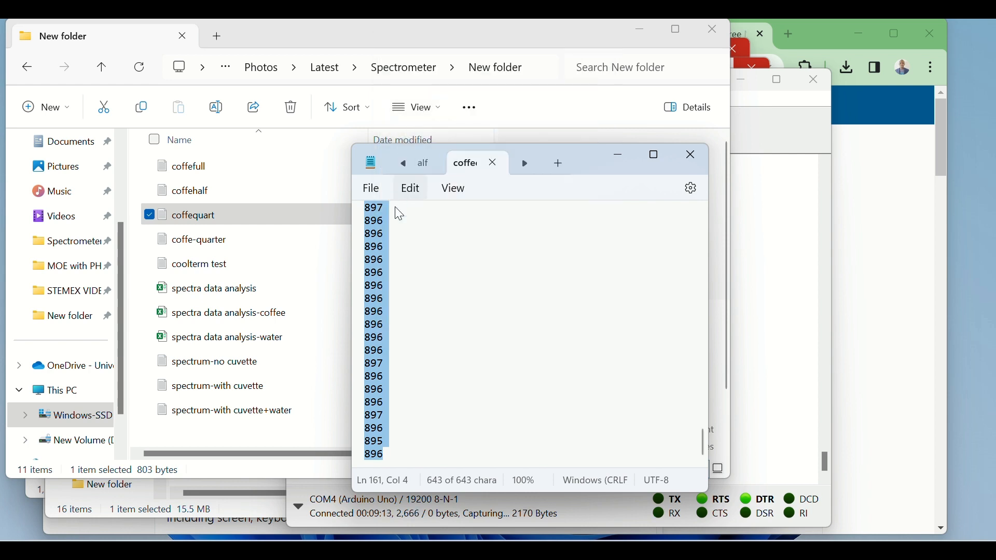
pyautogui.click(620, 157)
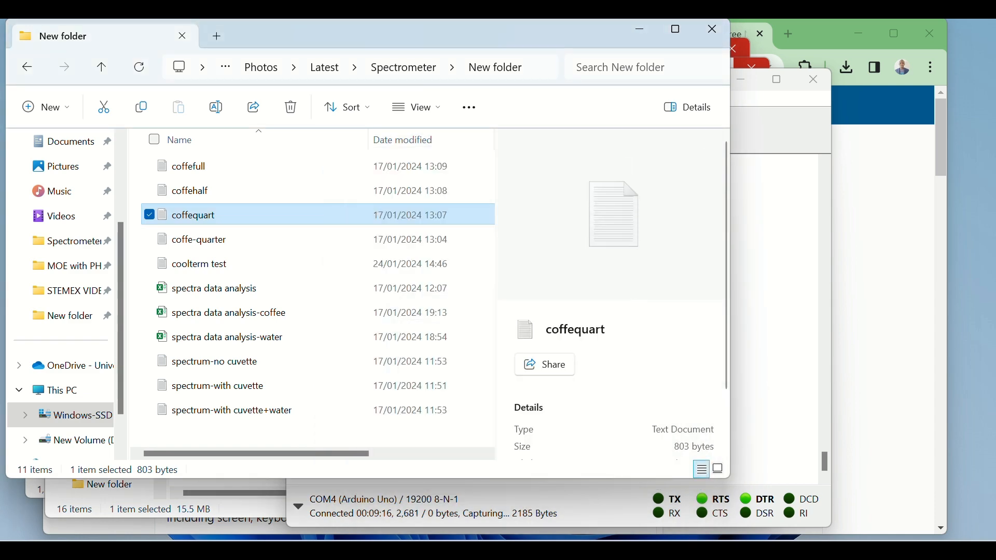
# Step: Switch to the Excel workbook and paste the coffequart readings into column C starting at cell C3
pyautogui.click(676, 550)
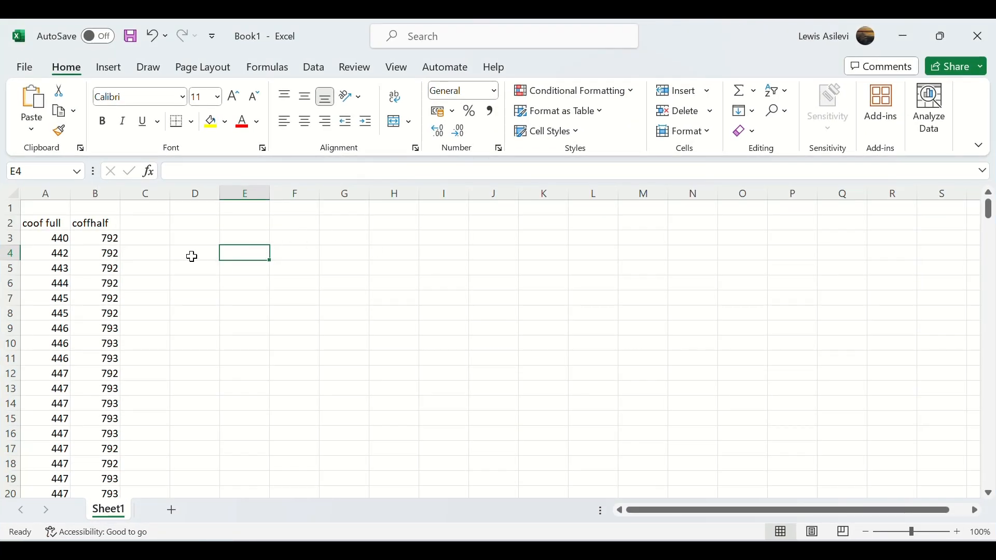
pyautogui.click(144, 240)
pyautogui.rightClick(142, 239)
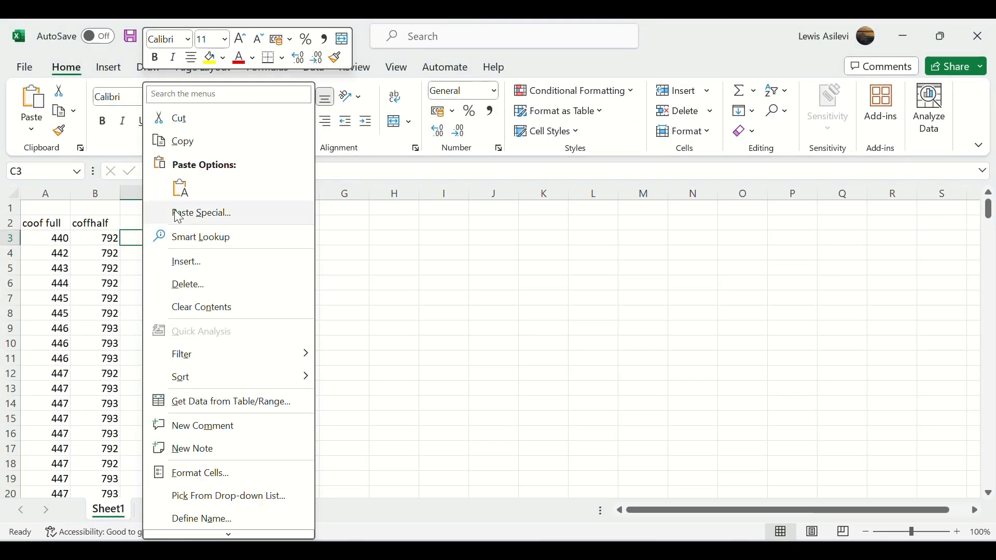
pyautogui.click(180, 188)
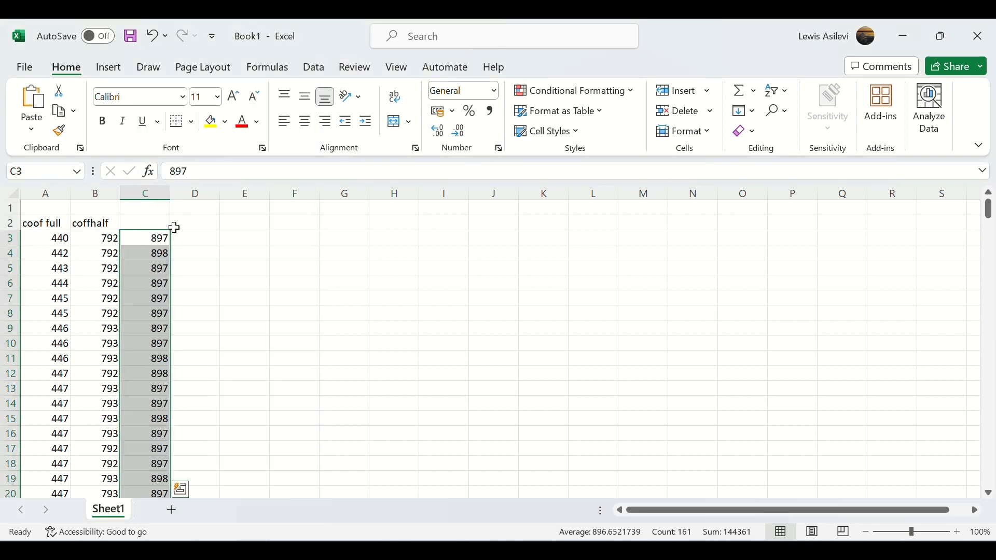
# Step: Enter the heading "coffquart" in cell C2
pyautogui.click(145, 224)
pyautogui.write('coffquart')
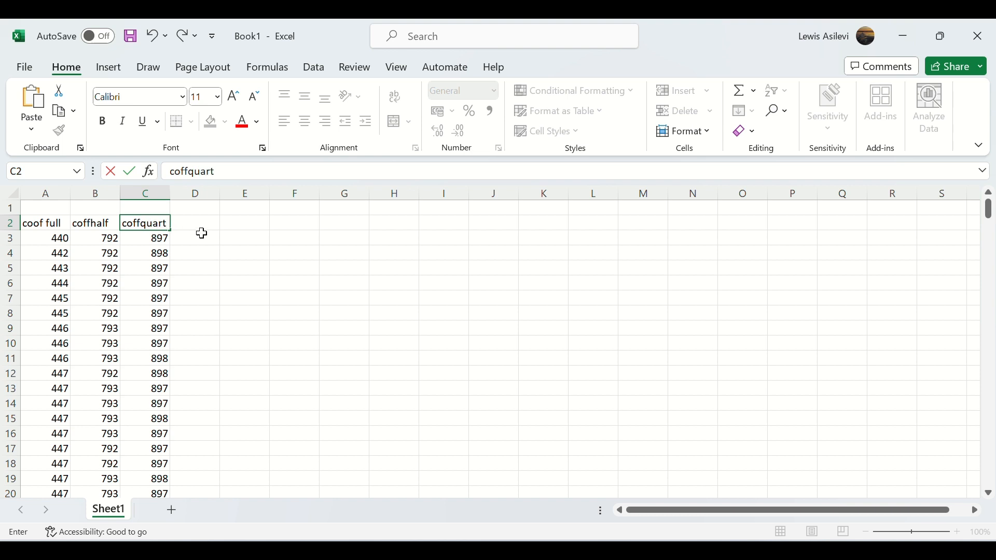
pyautogui.click(213, 239)
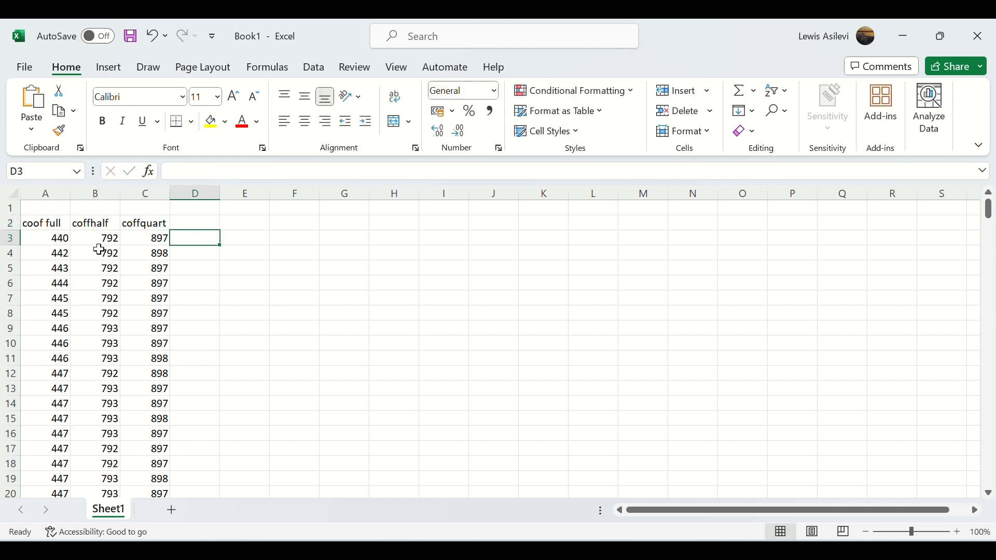
# Step: Clear the surplus readings from row 159 downward across columns A to D so all three data columns end at row 158
pyautogui.scroll(-20, 99, 250)
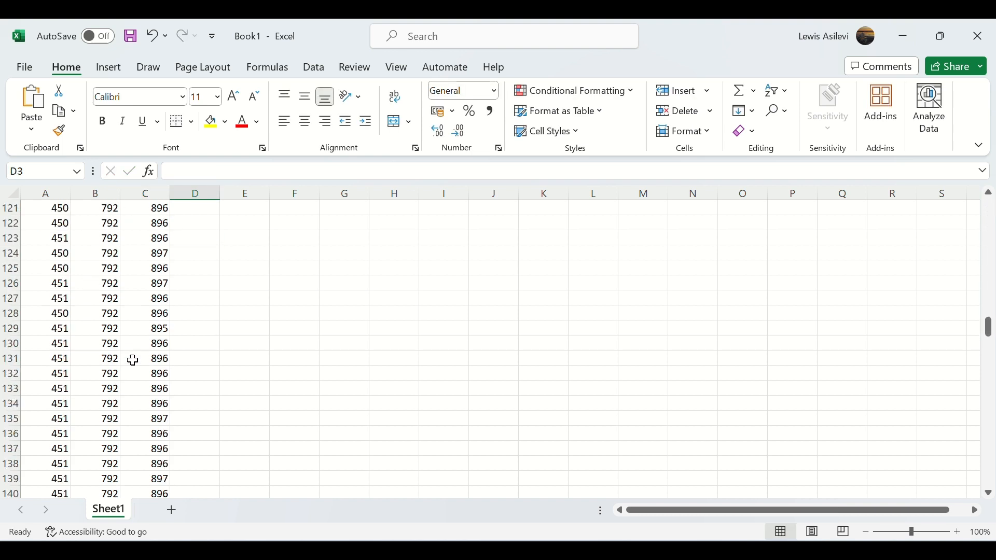
pyautogui.scroll(-13, 133, 361)
pyautogui.scroll(4, 131, 350)
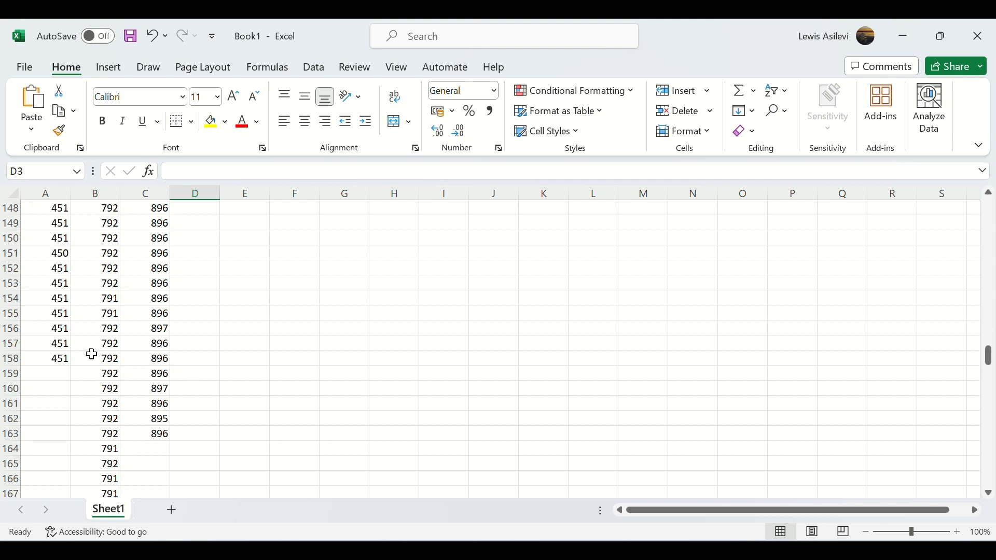
pyautogui.moveTo(103, 386); pyautogui.dragTo(210, 399)
pyautogui.press('Delete')
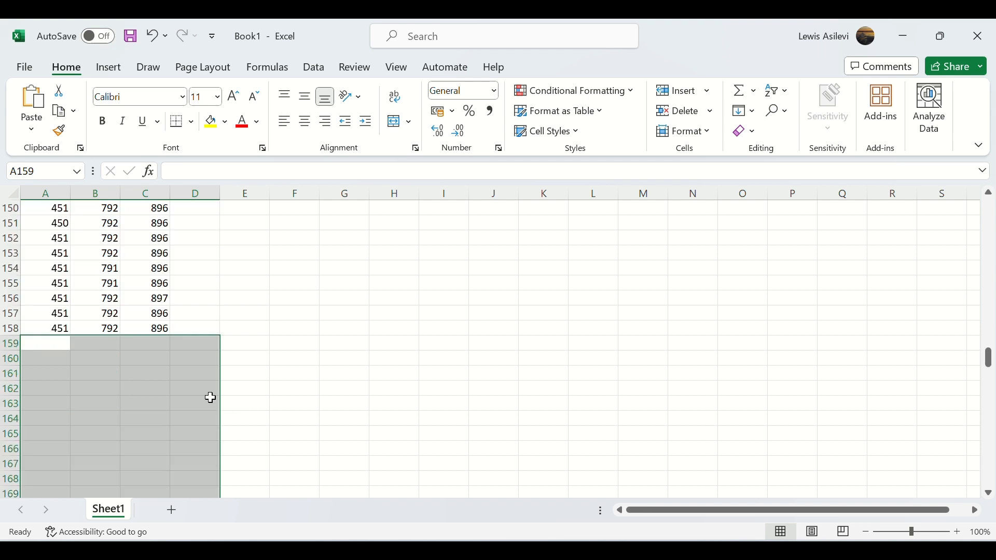
pyautogui.click(226, 295)
# Step: Select the headings and readings of all three coffee columns, cells A2 to C158
pyautogui.scroll(20, 251, 341)
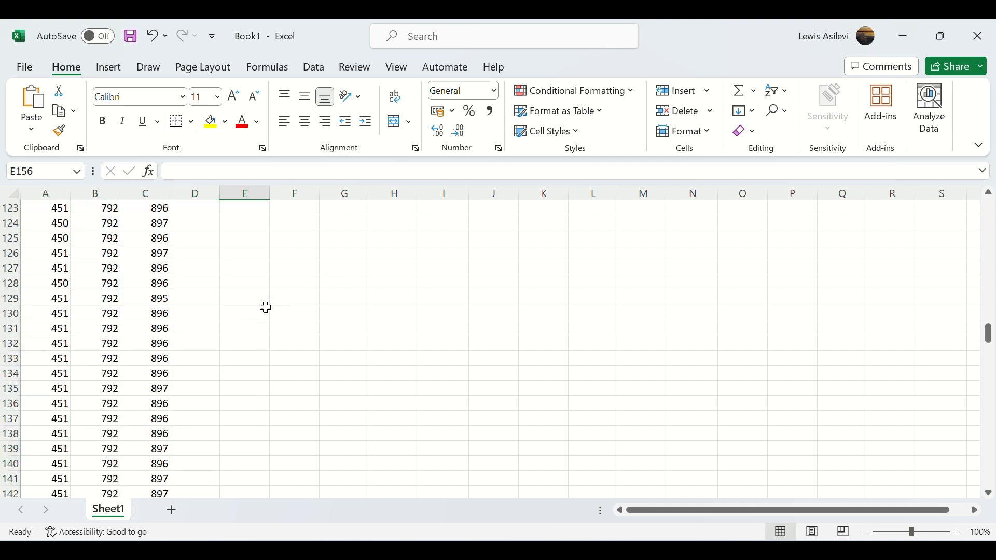
pyautogui.scroll(20, 300, 242)
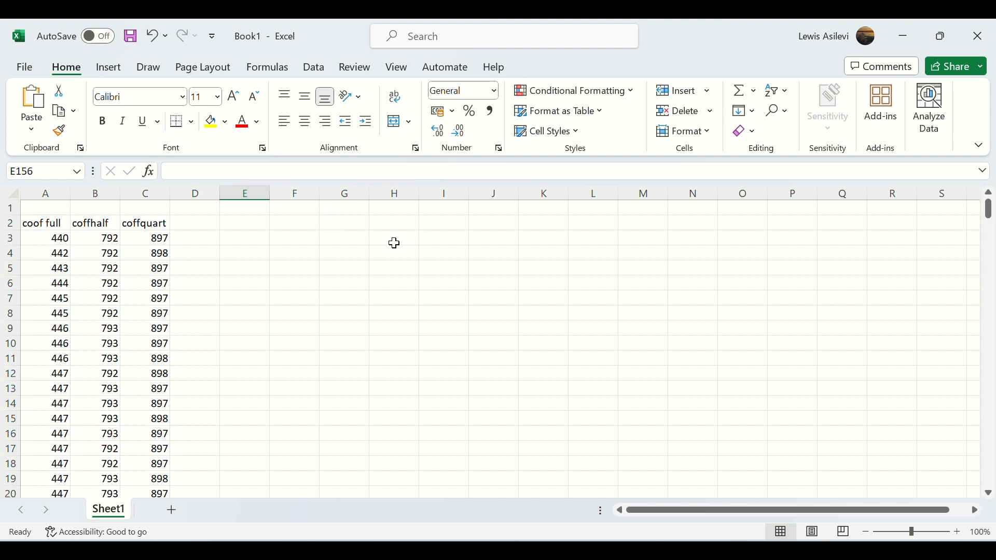
pyautogui.moveTo(43, 227); pyautogui.dragTo(156, 456)
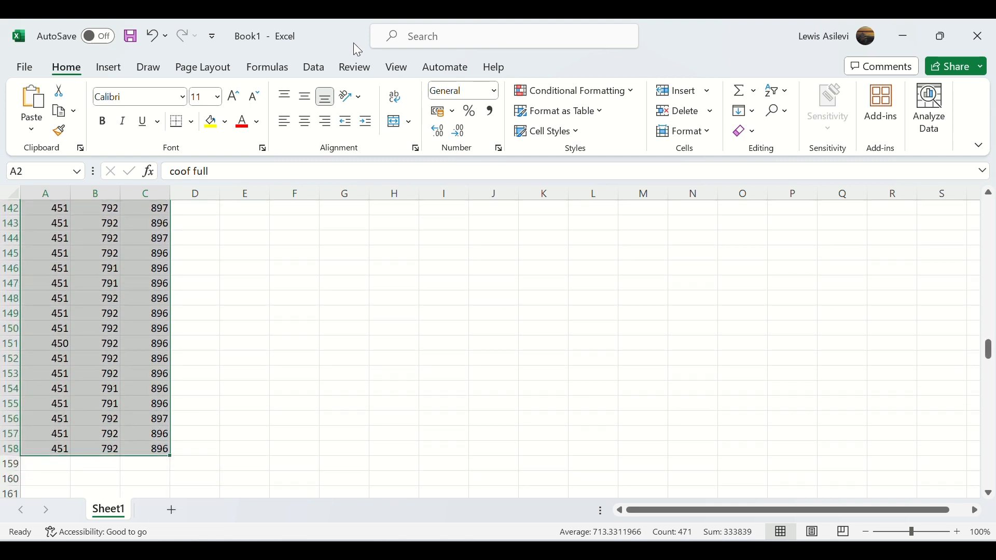
# Step: Try a 2-D stacked line chart of the selected coffee readings, and delete it
pyautogui.click(315, 69)
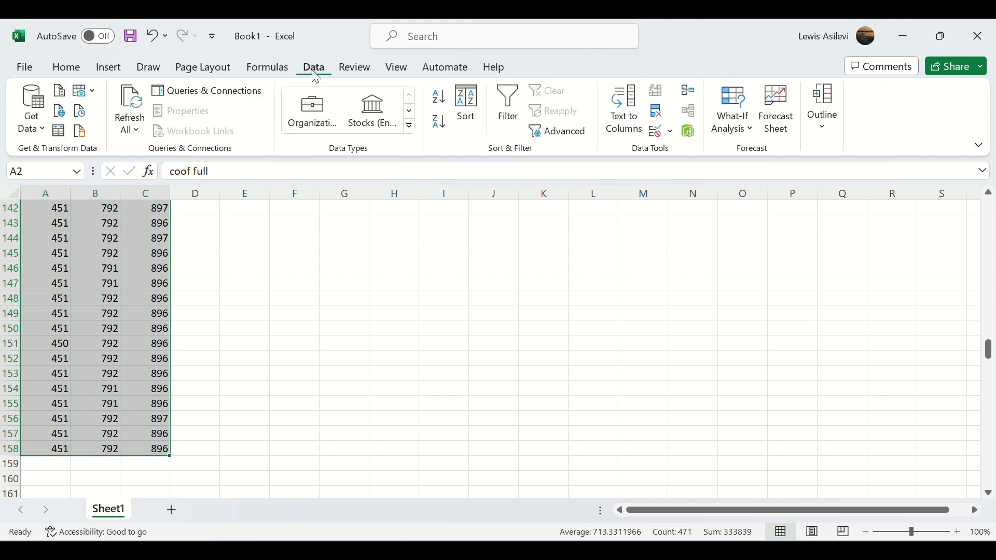
pyautogui.click(110, 68)
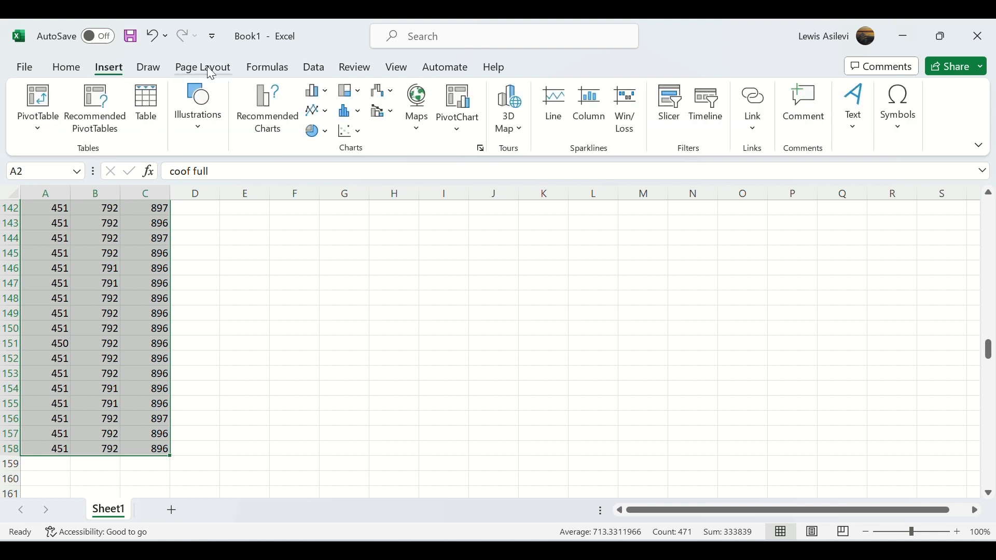
pyautogui.click(333, 119)
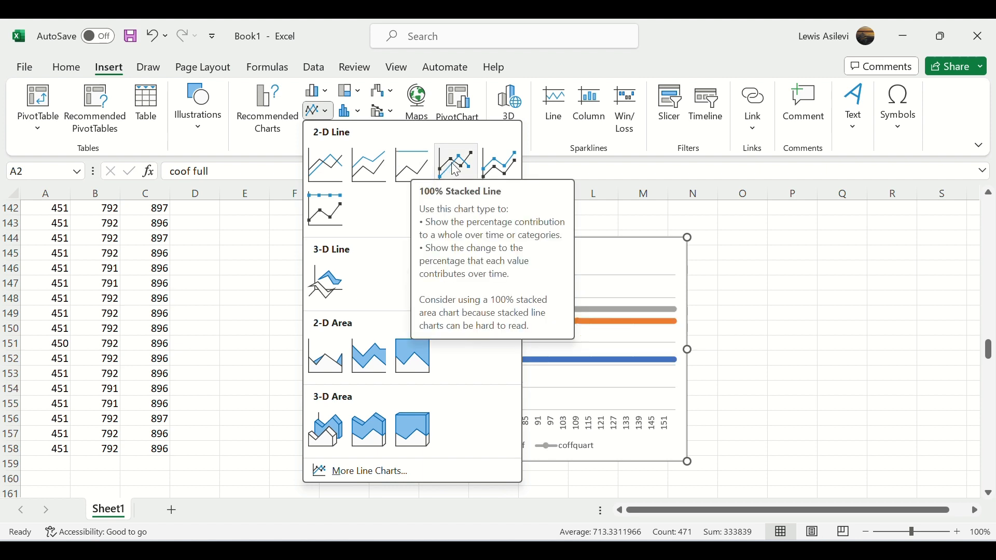
pyautogui.click(367, 167)
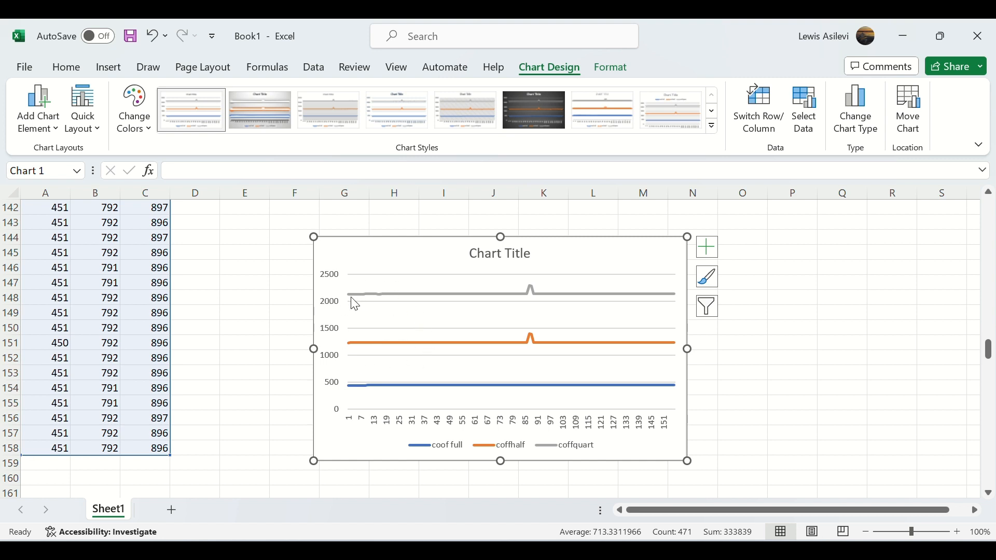
pyautogui.moveTo(351, 305)
pyautogui.press('Delete')
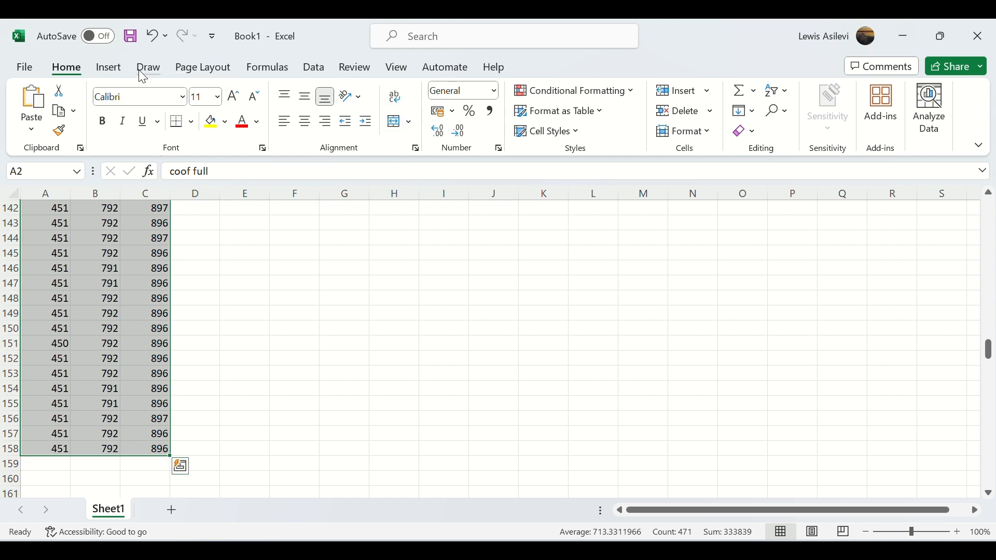
# Step: Insert a plain 2-D line chart of the selected coof full, coffhalf and coffquart readings
pyautogui.click(109, 68)
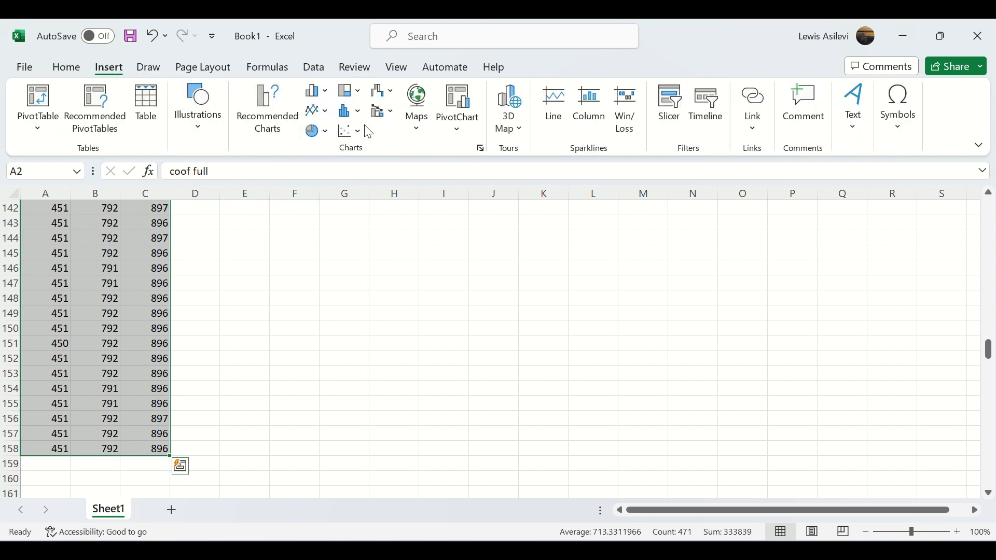
pyautogui.click(327, 118)
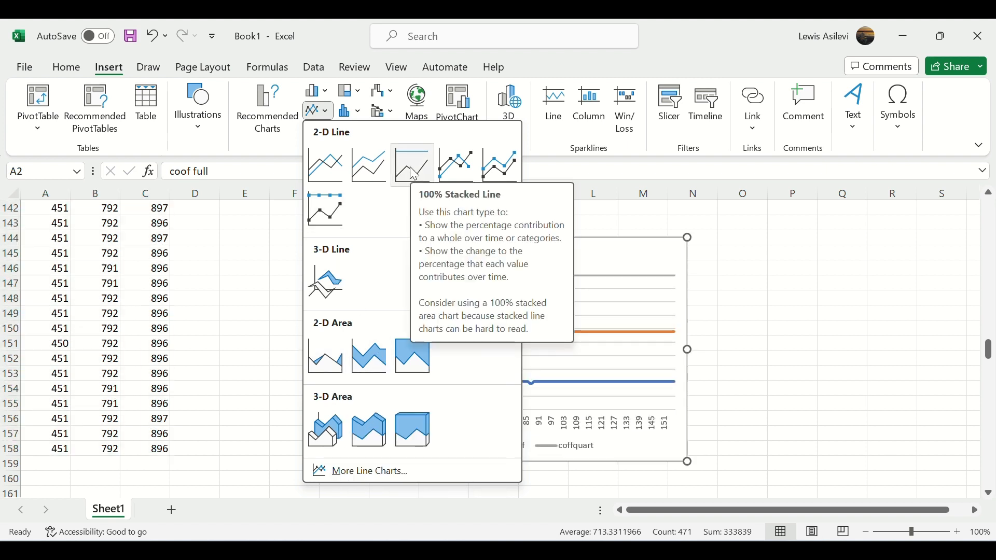
pyautogui.click(336, 174)
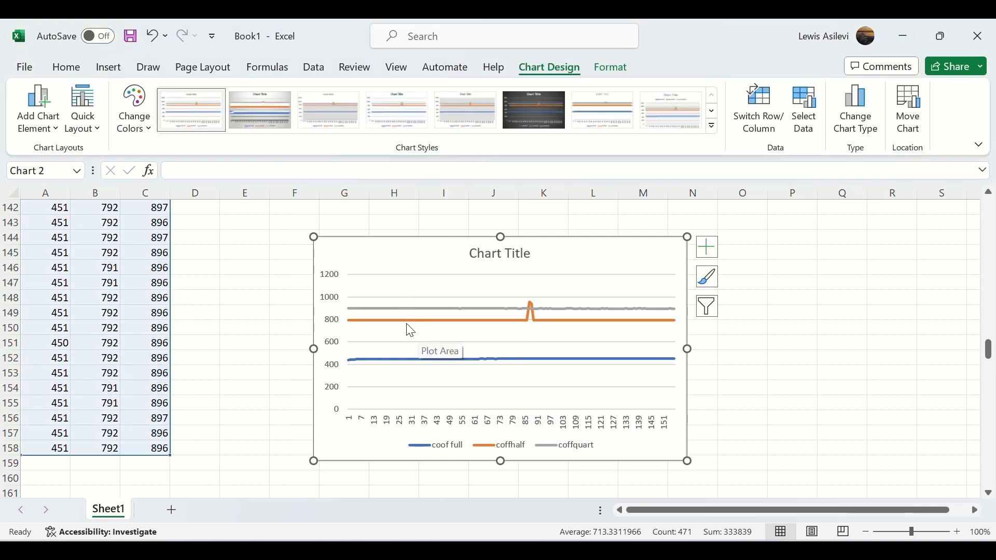